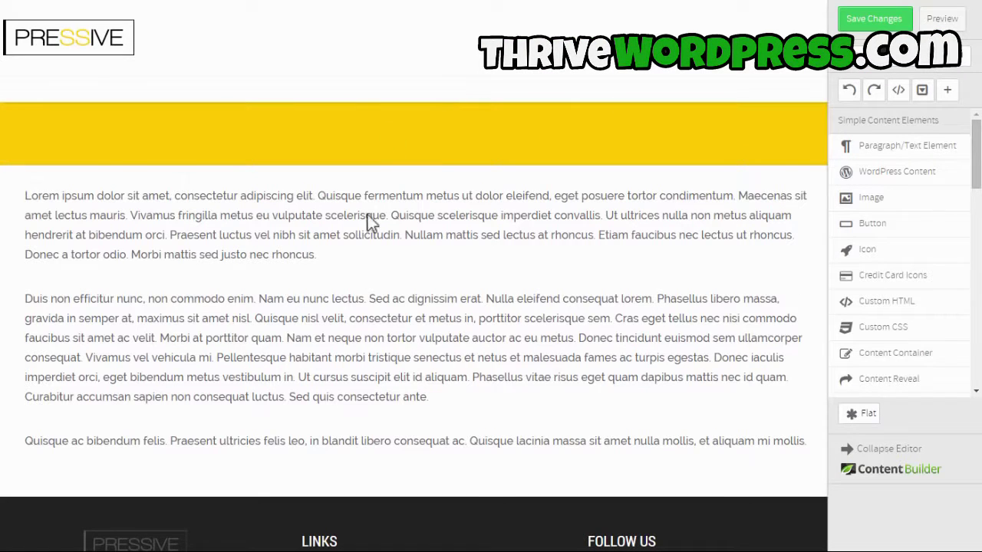
Scroll the element panel down to reveal the Advanced Elements section with Widgets.
scroll(764, 132, down, 1)
scroll(763, 131, up, 1)
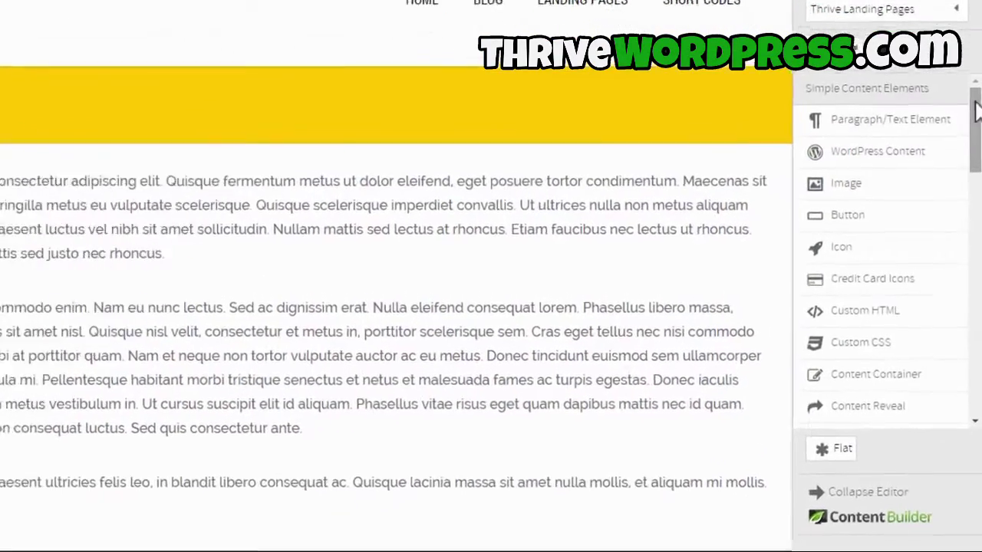
scroll(978, 153, down, 1)
drag(977, 107, 975, 265)
Drag the Custom Menu widget from Widgets onto the page above the first paragraph.
click(851, 195)
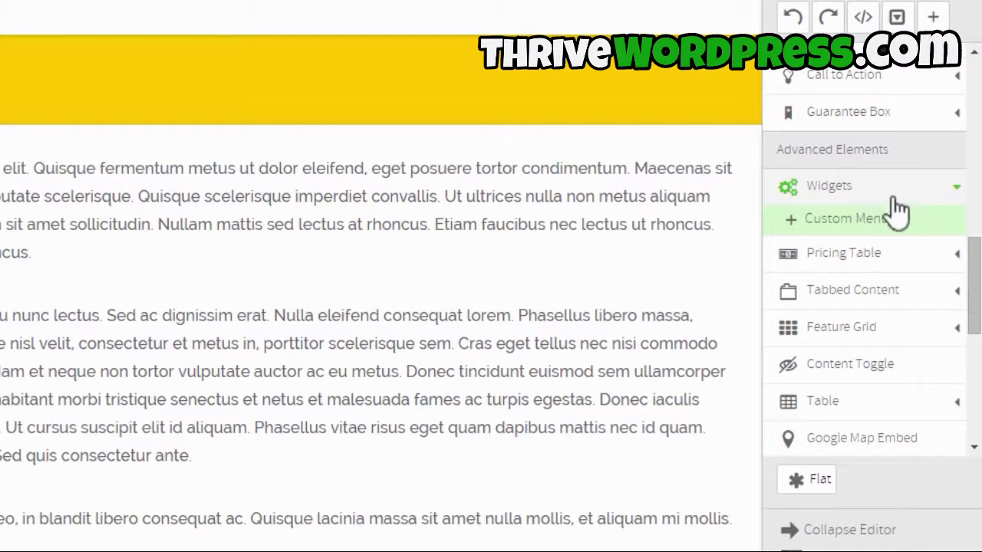
drag(855, 219, 844, 218)
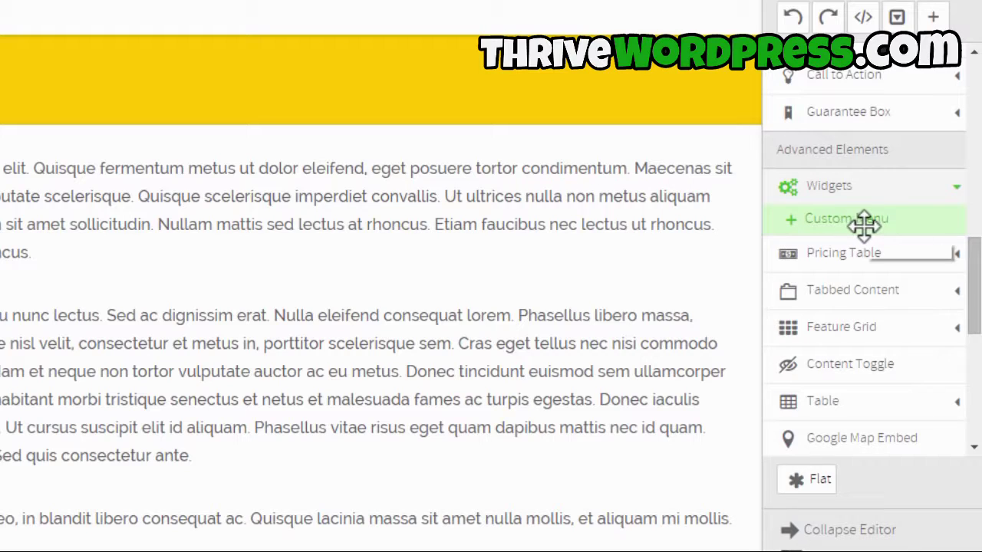
drag(869, 221, 411, 186)
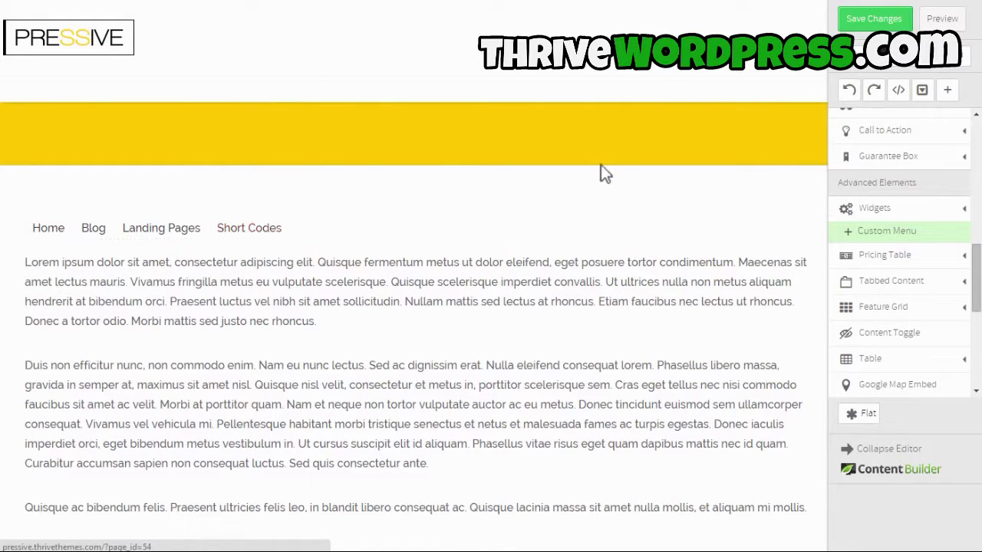
click(335, 235)
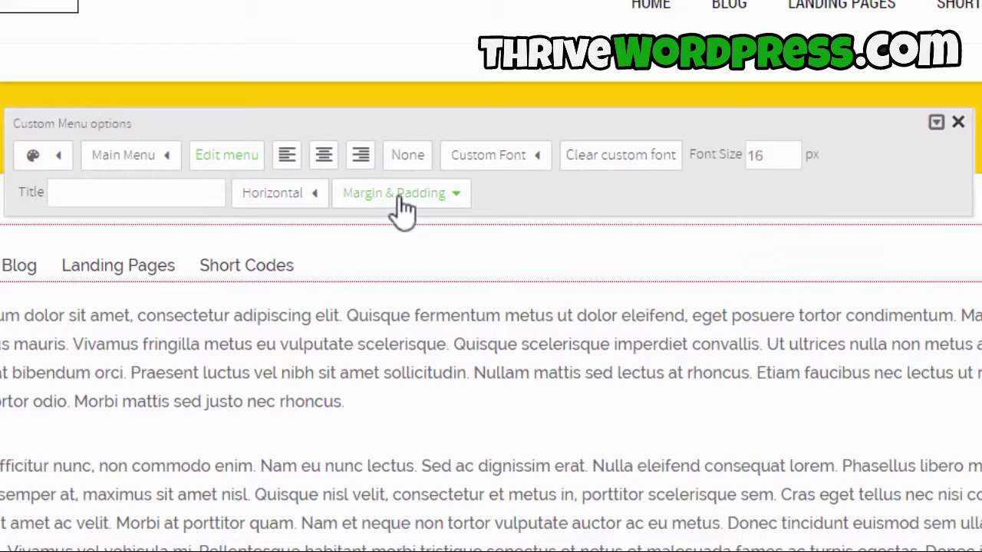
Center-align the custom menu above the first paragraph after glancing at its colour palette.
click(58, 157)
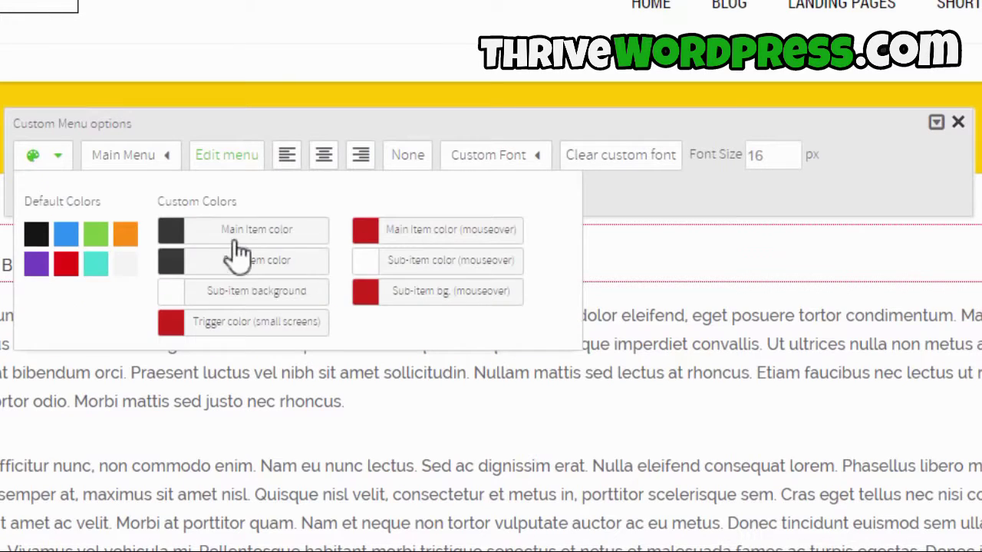
click(718, 185)
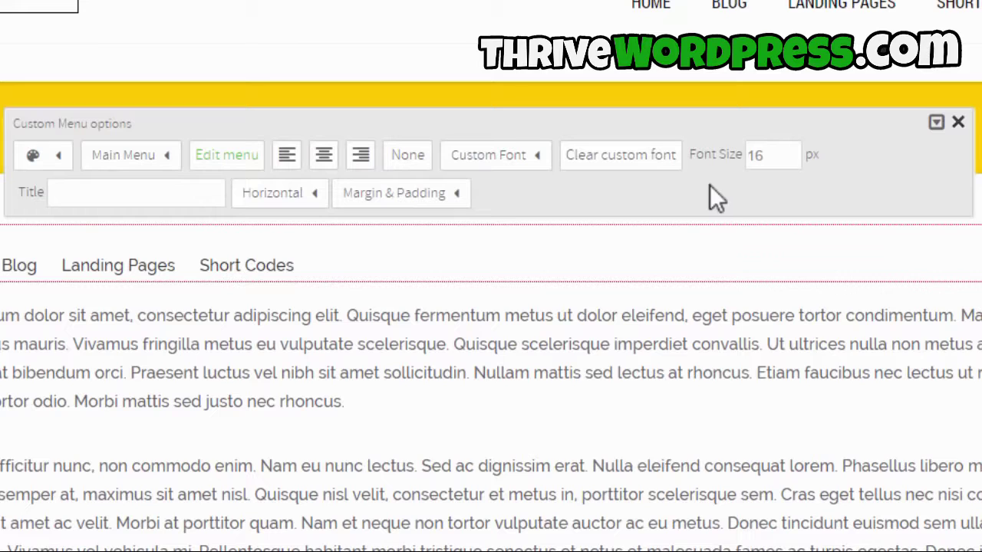
click(324, 158)
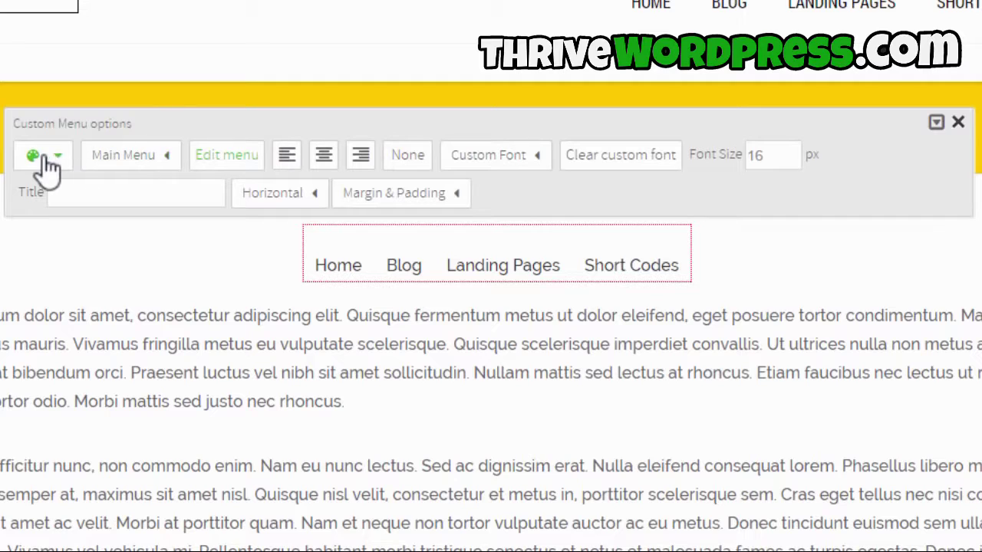
click(151, 163)
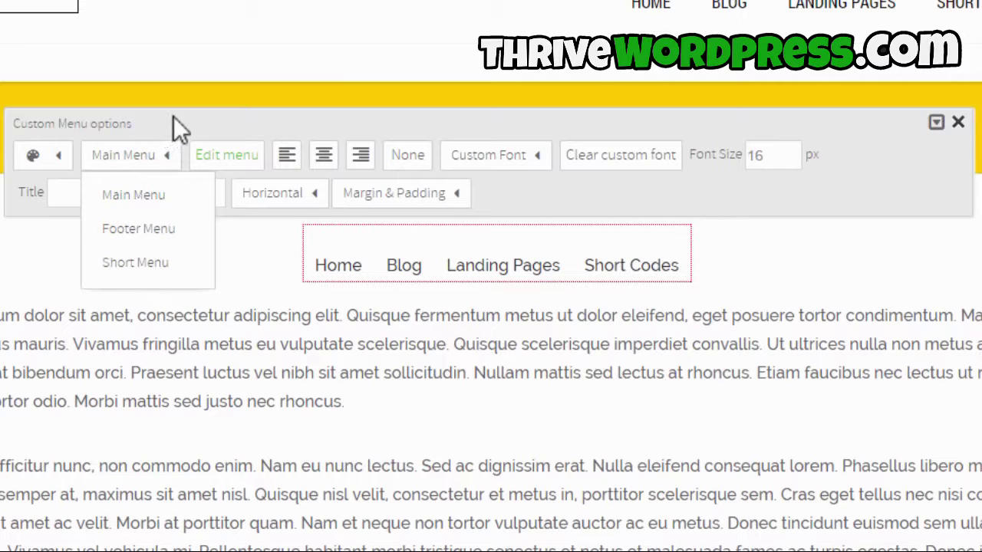
Switch the custom menu to Footer Menu and open its items for editing in WordPress.
click(153, 156)
click(156, 229)
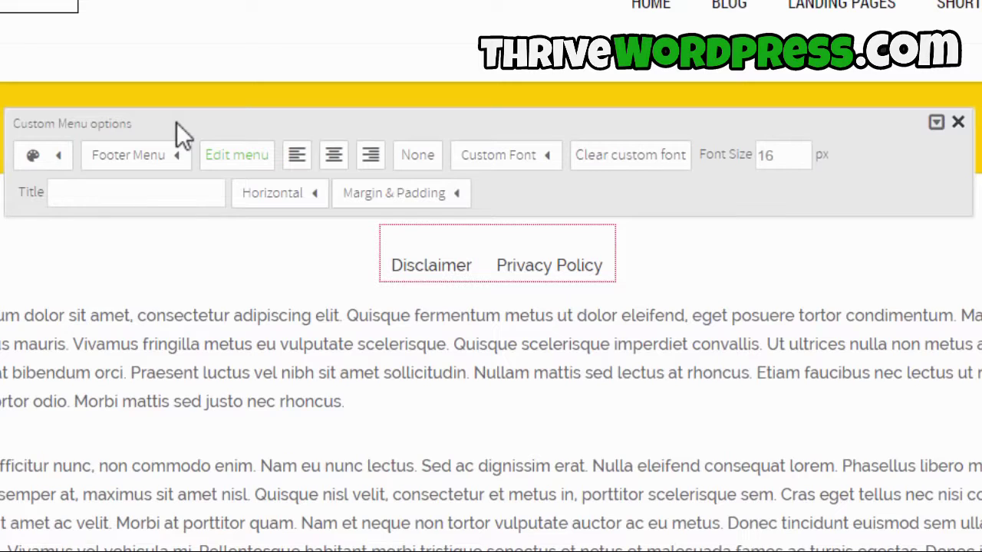
click(237, 156)
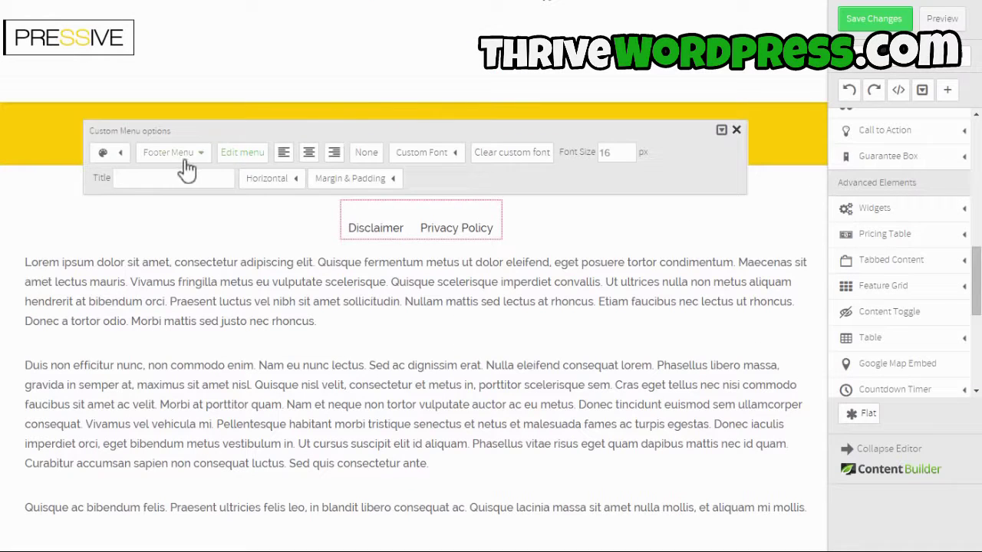
click(184, 154)
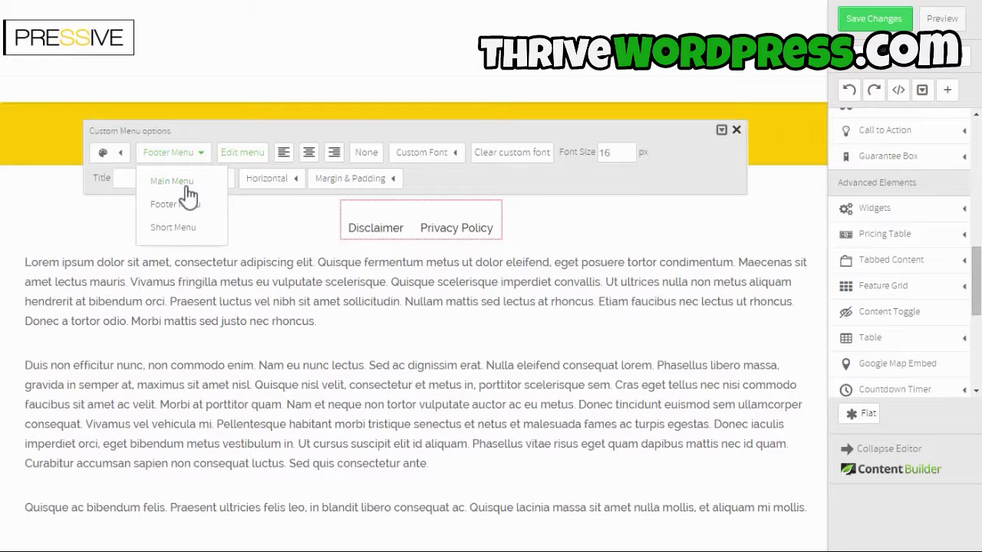
Choose Main Menu in the custom menu's menu dropdown.
click(172, 181)
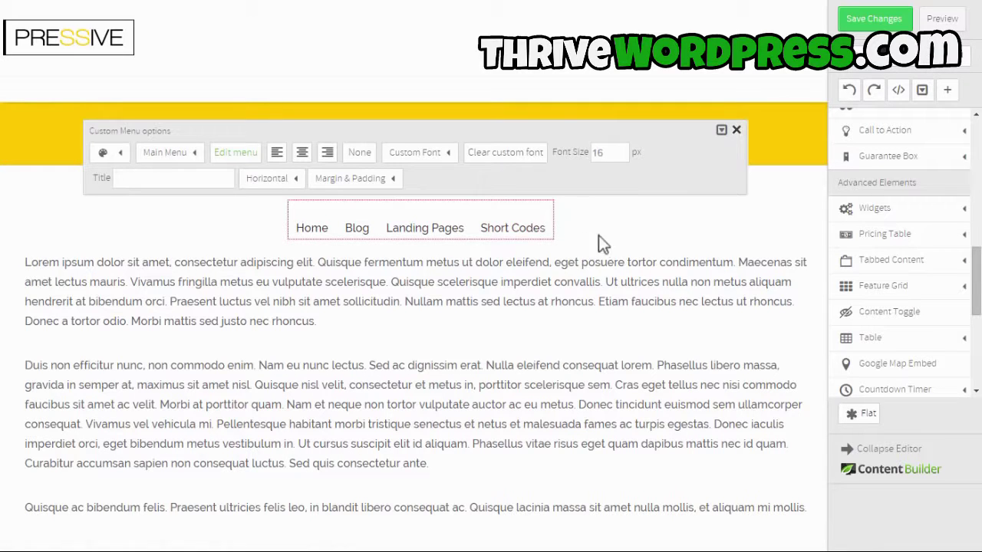
Save the page, then preview it and test the Blog and Short Codes dropdowns.
click(712, 246)
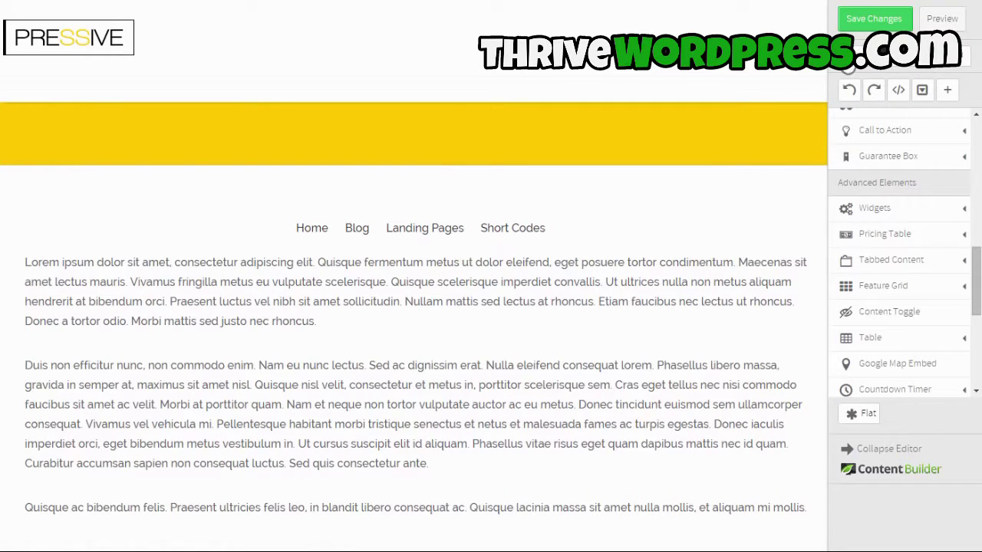
click(873, 23)
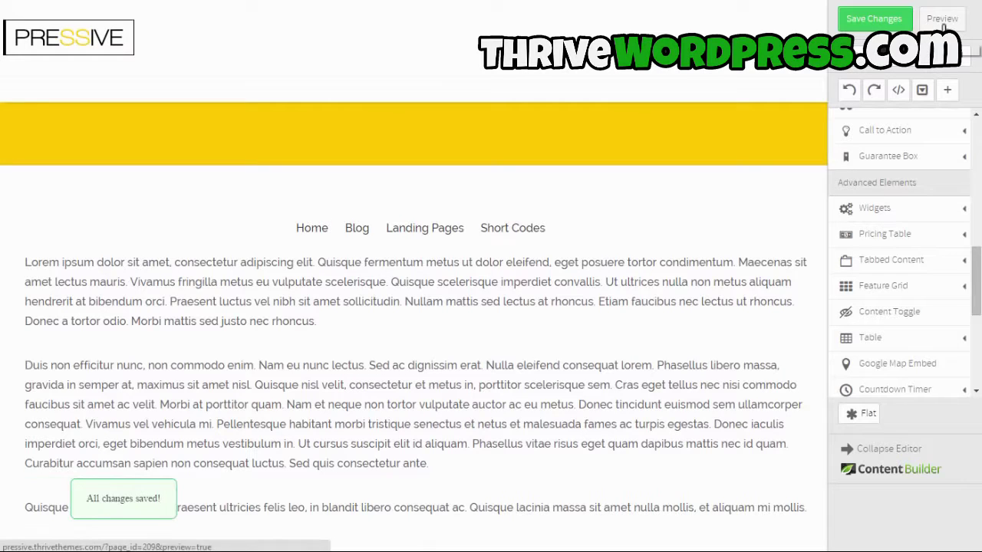
click(941, 18)
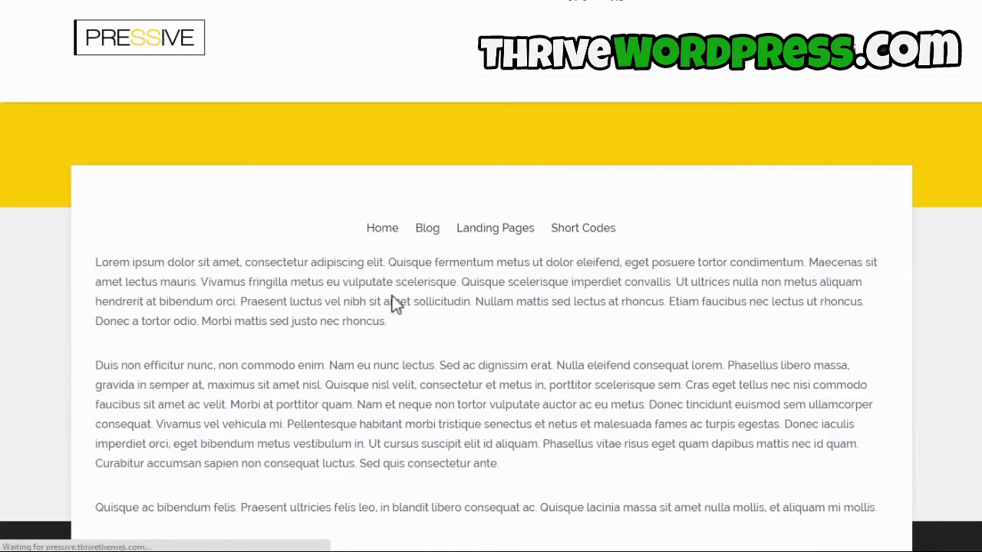
mouse_move(388, 238)
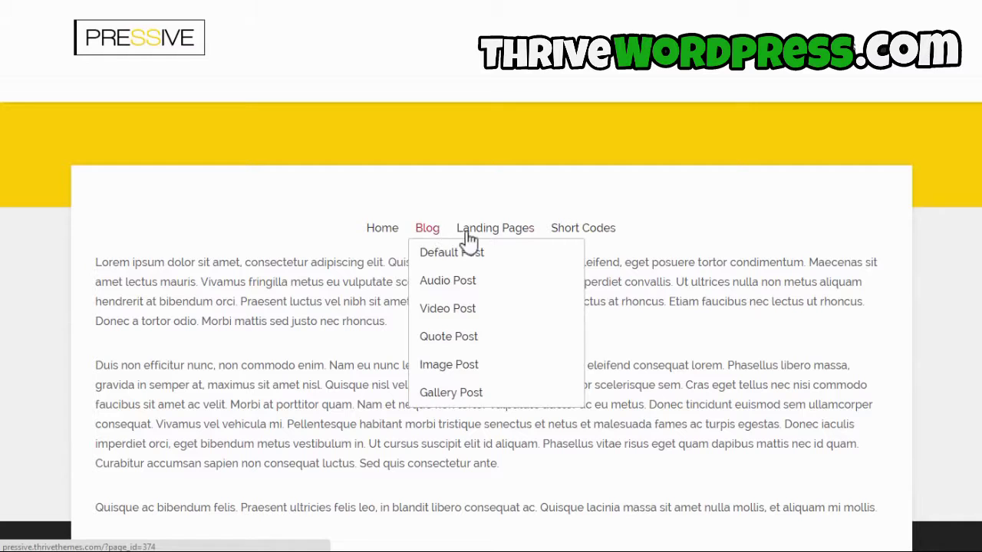
mouse_move(579, 240)
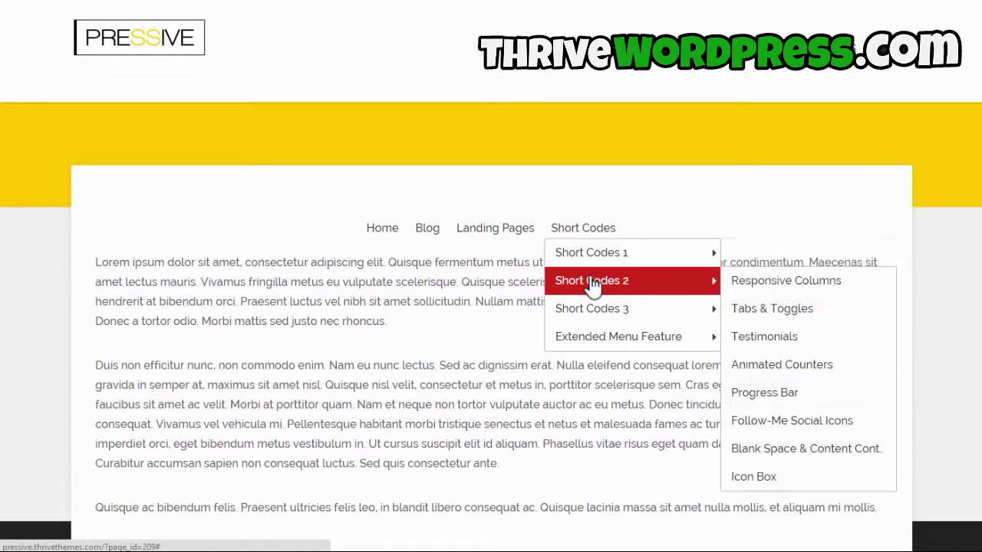
mouse_move(598, 270)
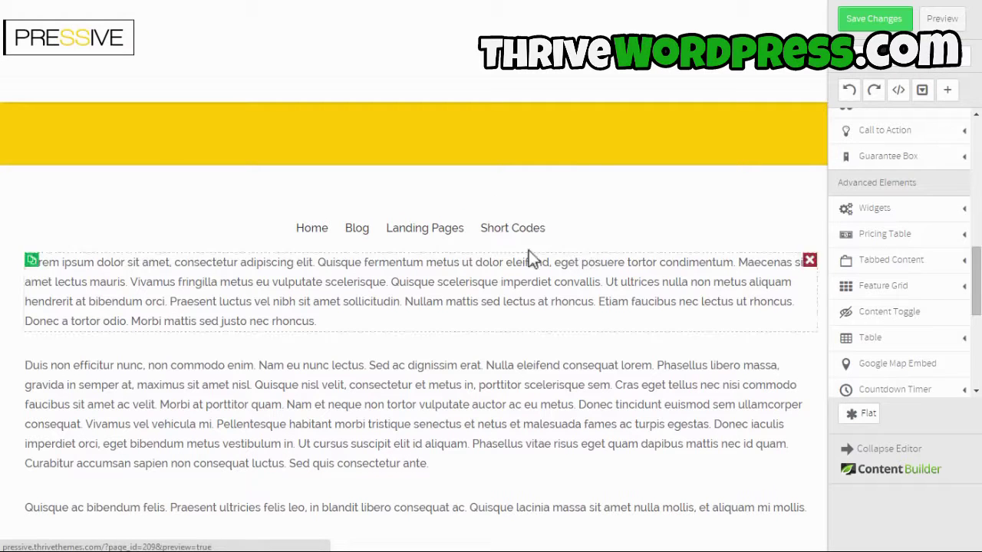
Inspect the menu's mouseover colours, then return to the live page preview.
click(474, 239)
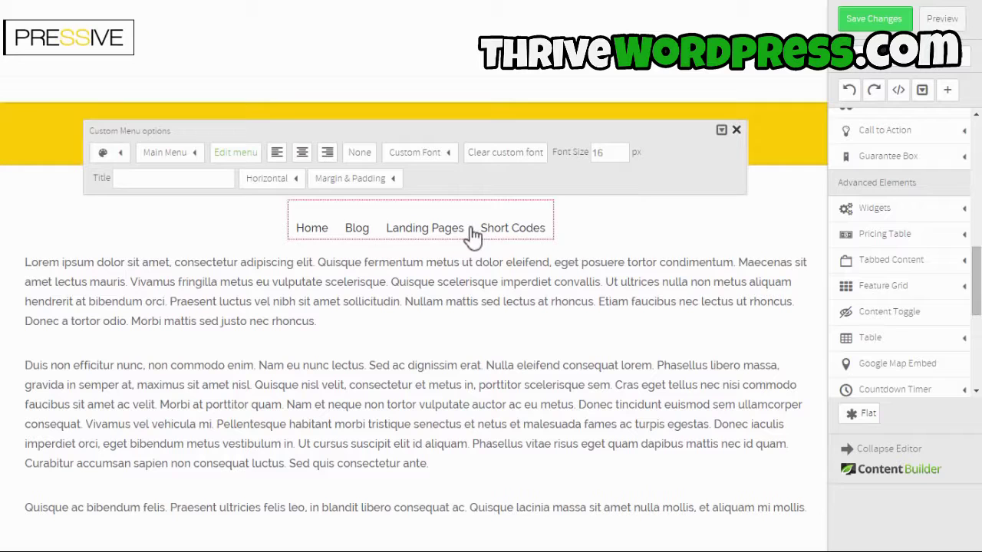
click(119, 153)
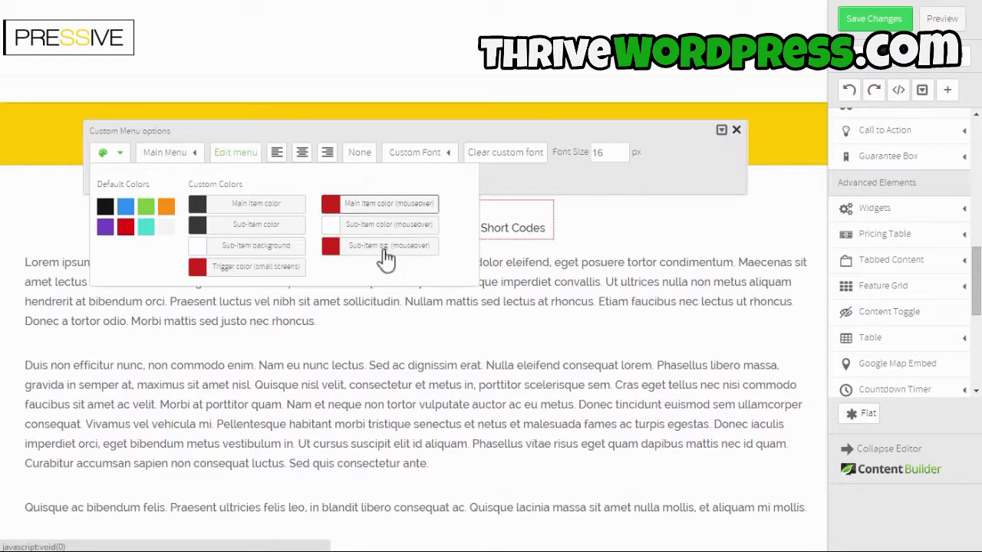
click(623, 255)
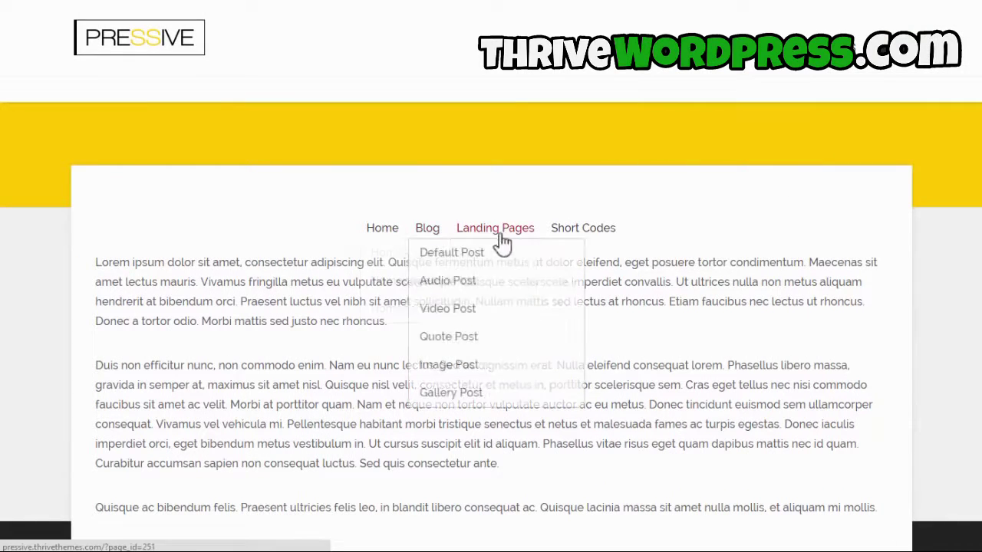
mouse_move(499, 234)
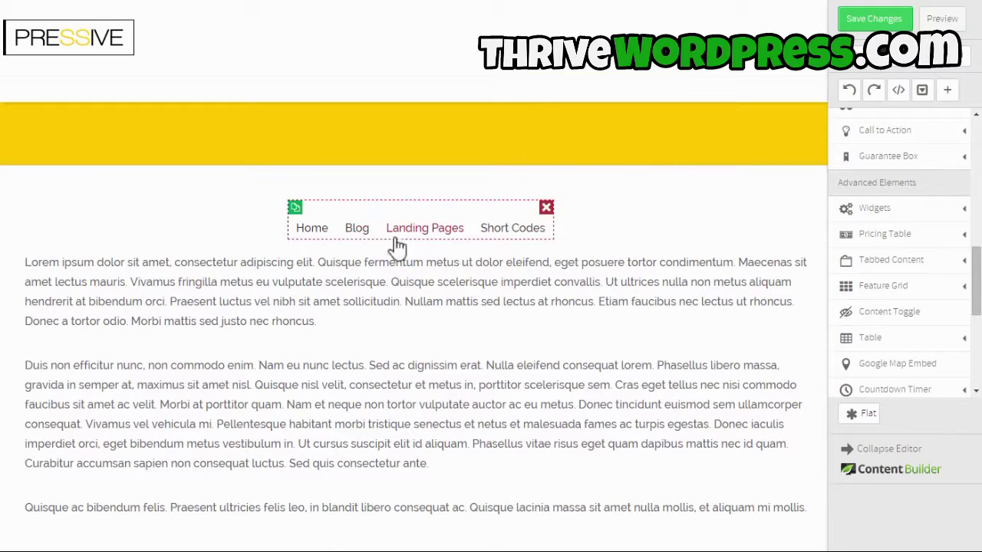
Switch the custom menu layout to Vertical.
click(471, 241)
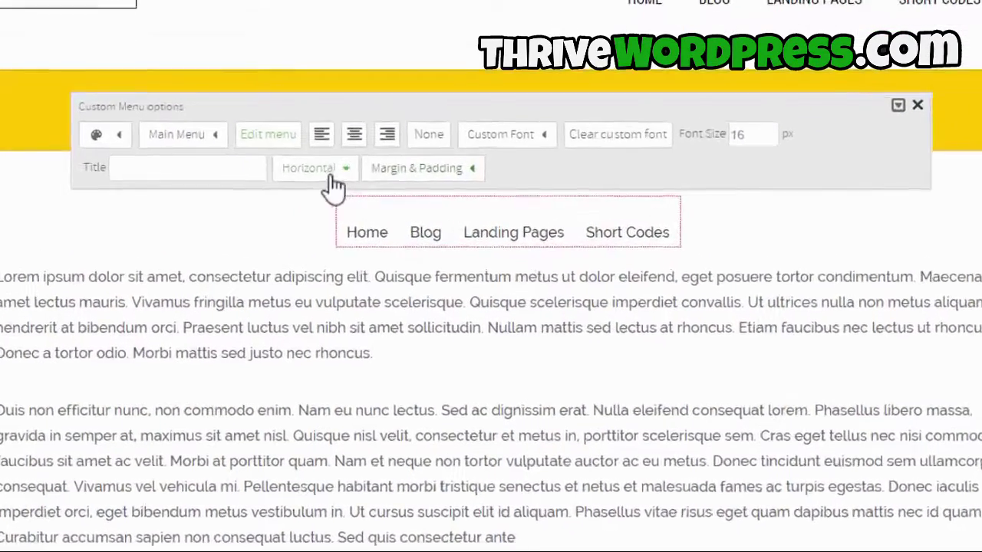
click(267, 178)
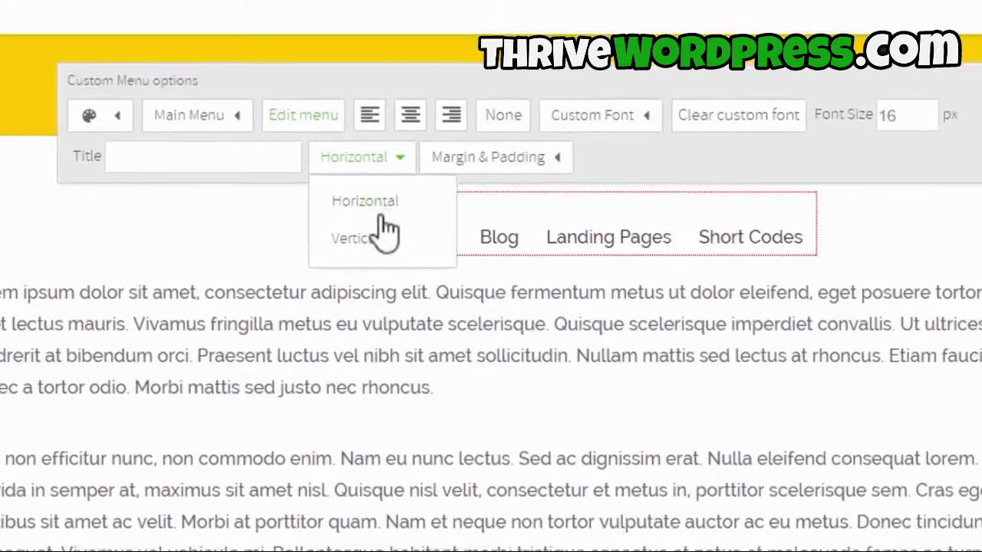
click(377, 240)
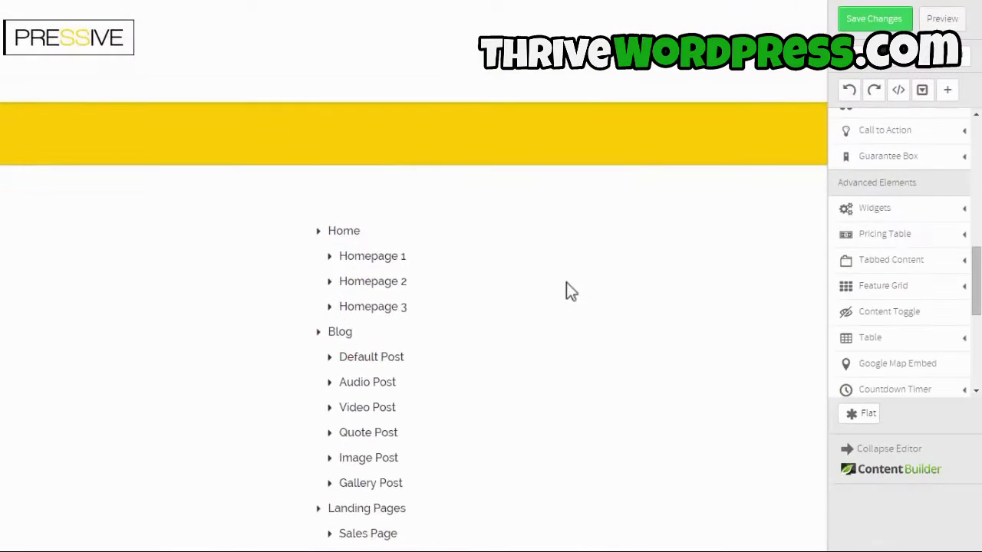
scroll(566, 290, down, 3)
click(350, 146)
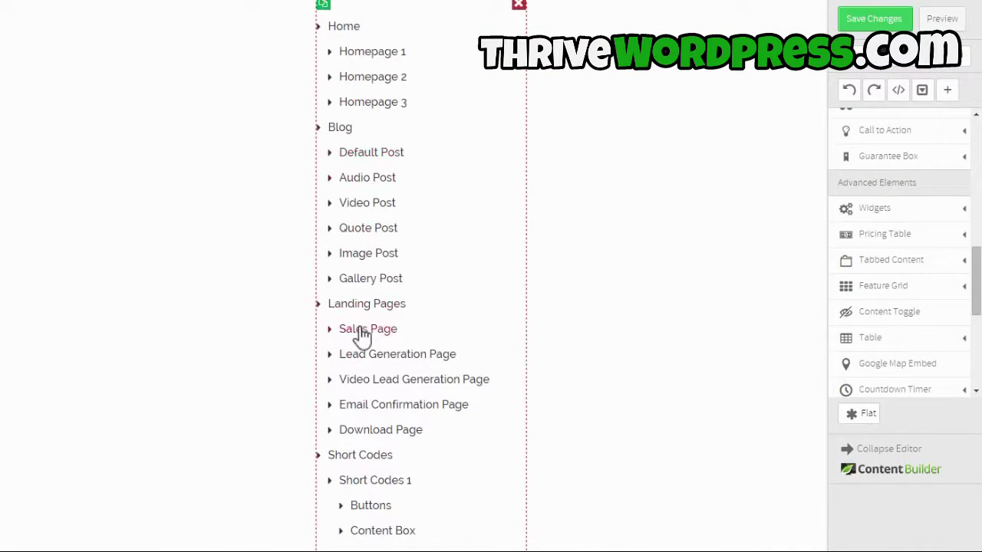
scroll(363, 322, down, 2)
scroll(363, 311, up, 3)
Set the menu items' font size to 23.
click(521, 268)
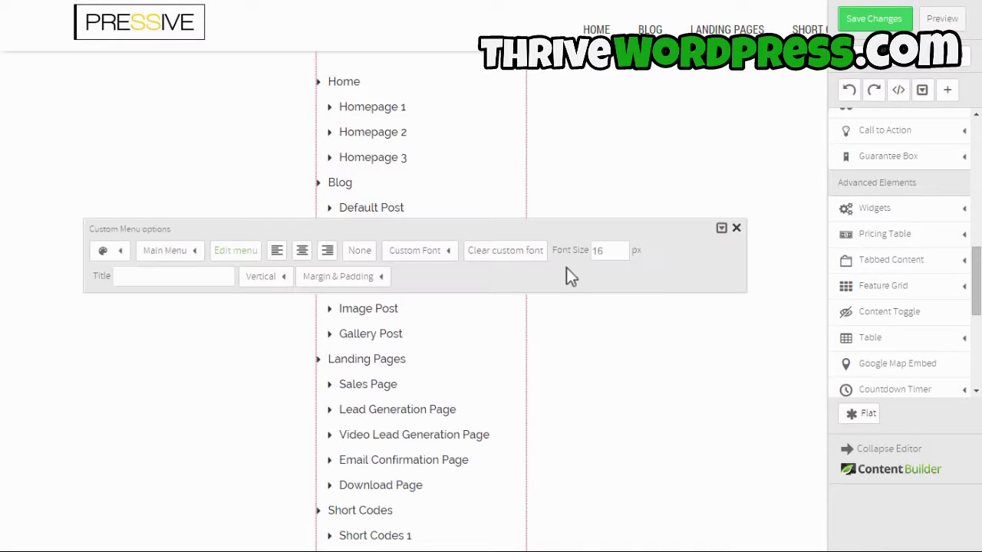
double_click(612, 250)
text(23)
key(Tab)
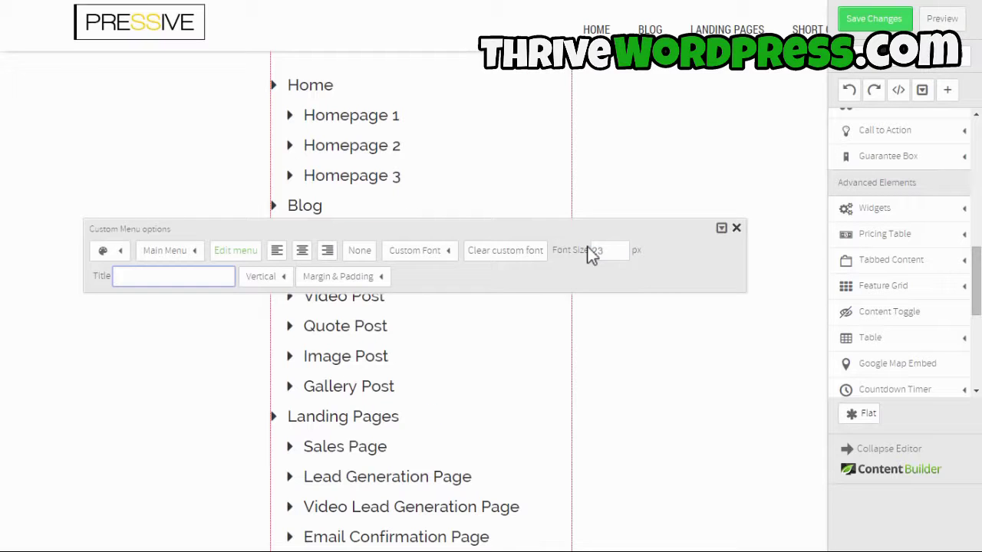
click(617, 217)
scroll(487, 230, down, 1)
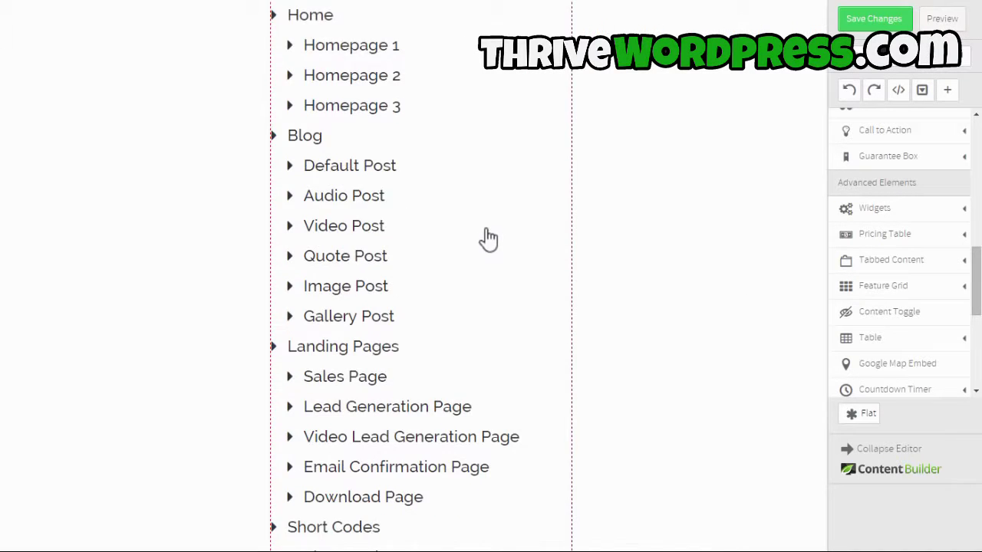
scroll(491, 268, up, 3)
click(495, 306)
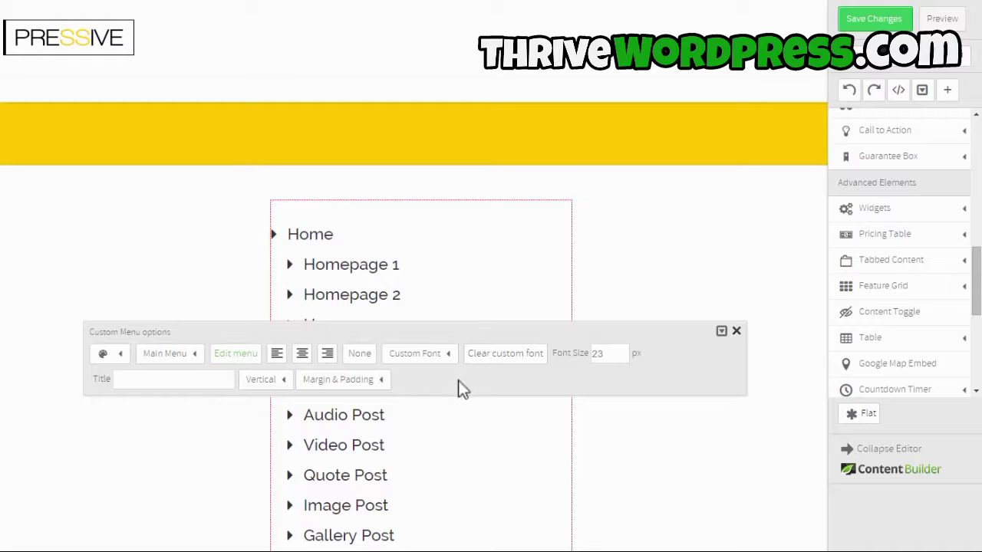
Apply the Boogaloo 55px custom font to the menu items.
click(429, 355)
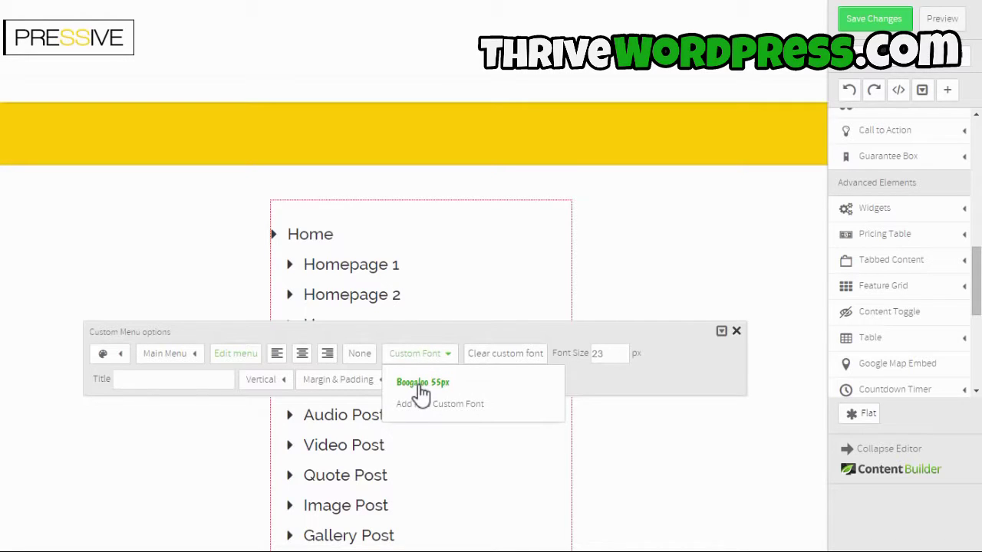
click(423, 382)
click(606, 263)
scroll(606, 263, down, 2)
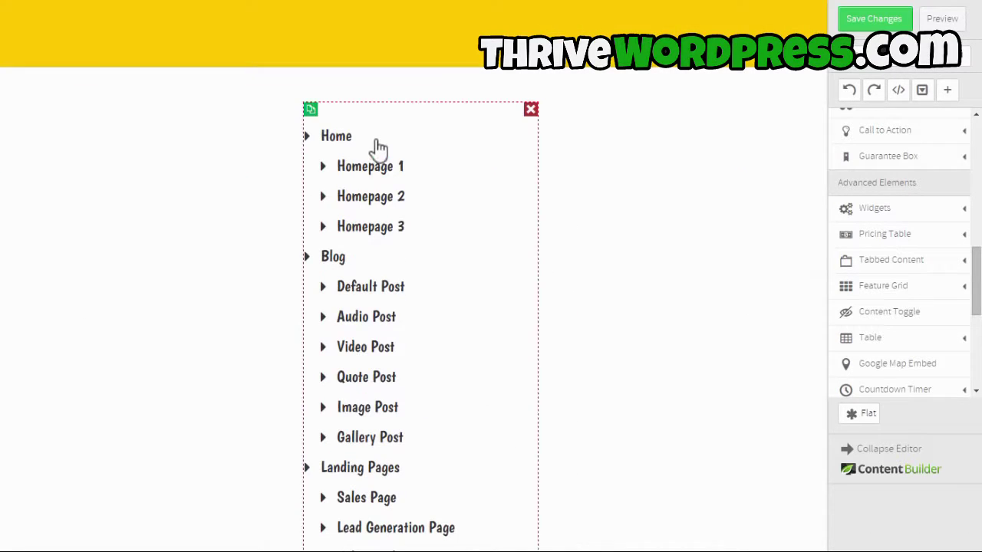
Set the menu font size to 30, leaving the colours unchanged.
click(487, 260)
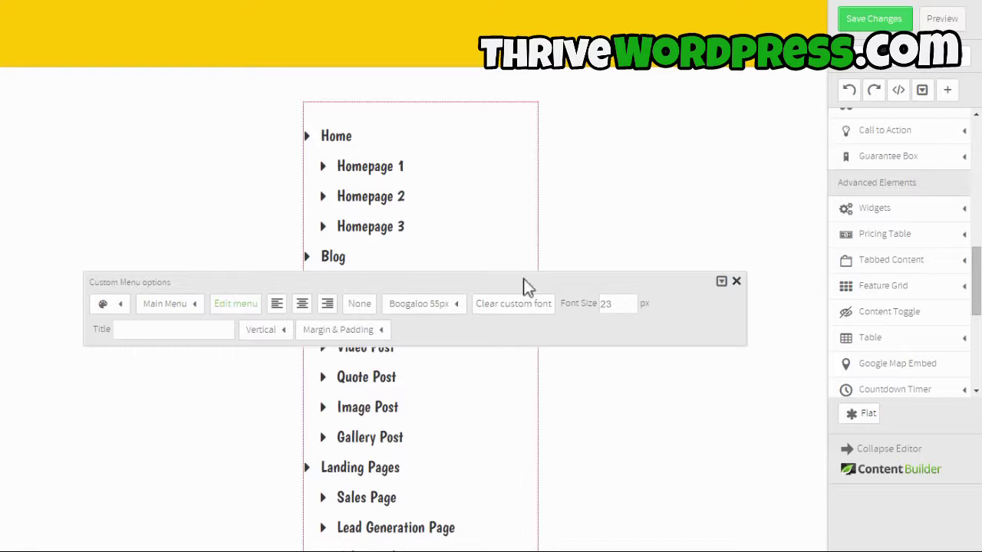
text(30)
key(Tab)
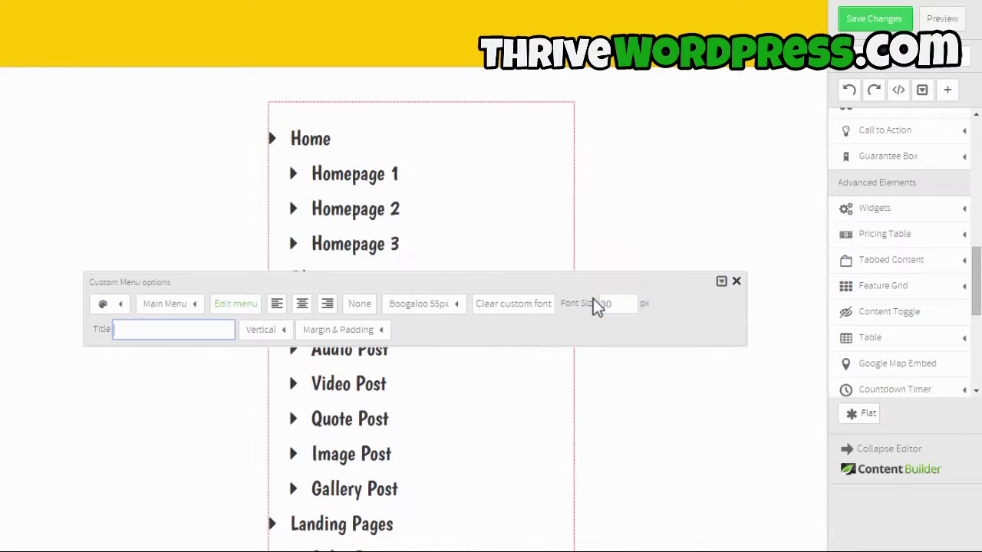
click(102, 304)
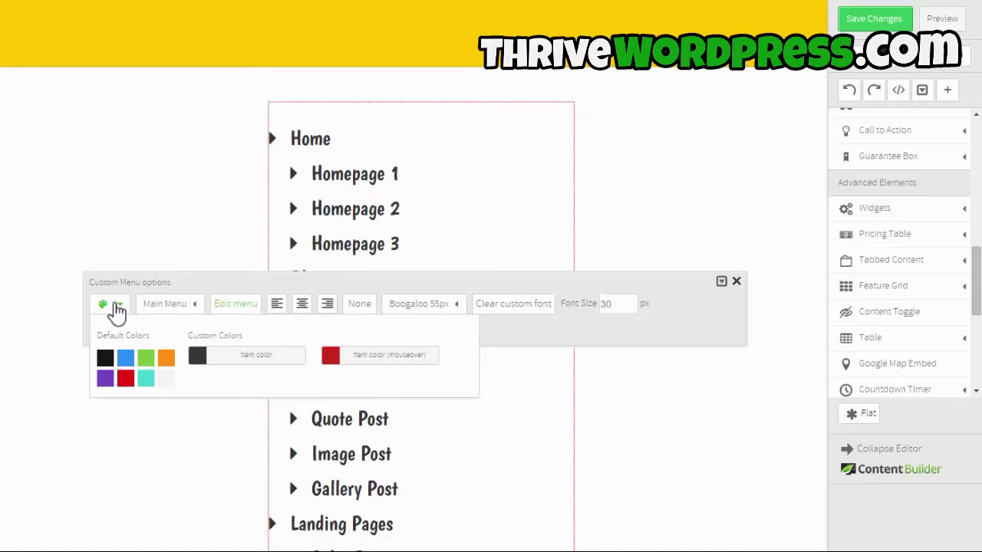
click(653, 162)
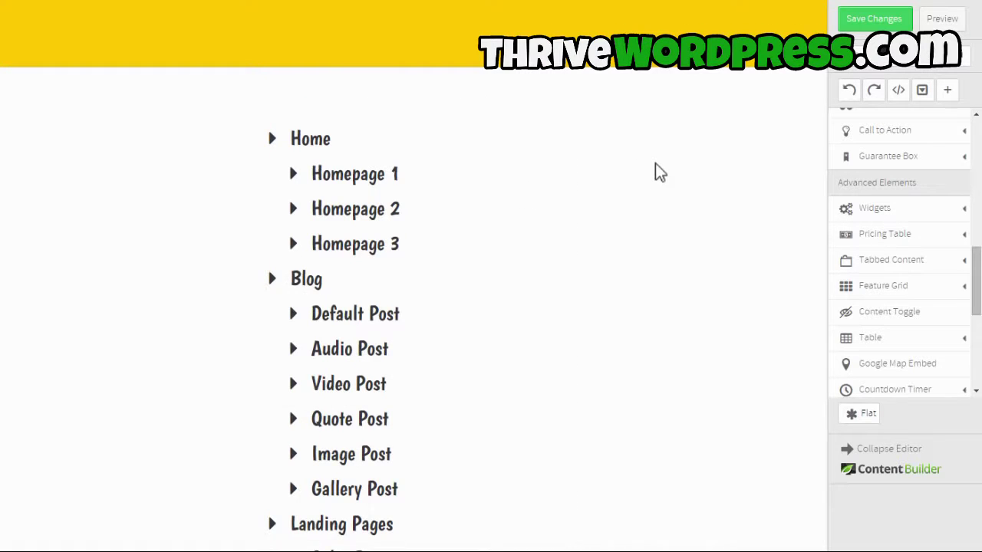
scroll(642, 173, down, 3)
scroll(644, 175, up, 3)
scroll(644, 174, up, 3)
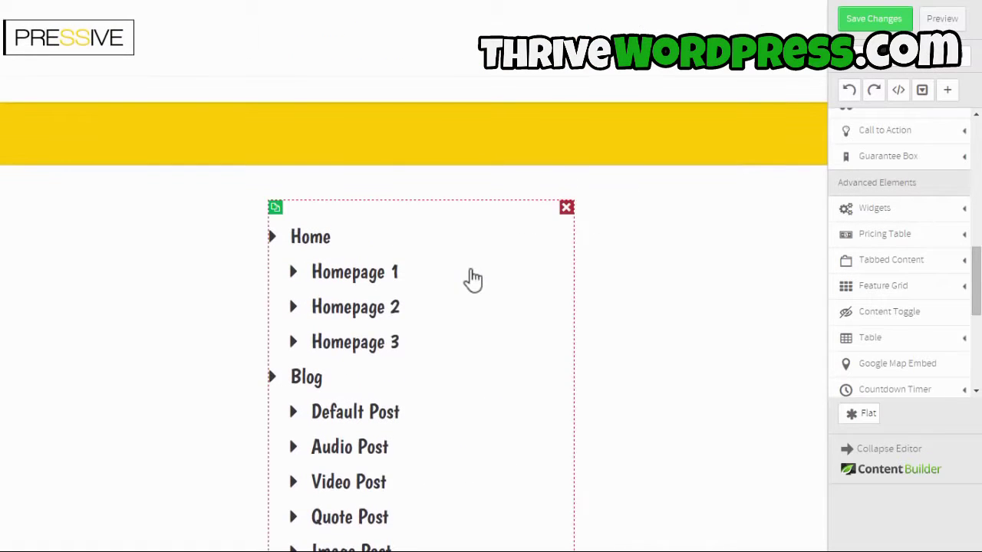
Try right alignment on the menu, then settle on left alignment.
click(471, 279)
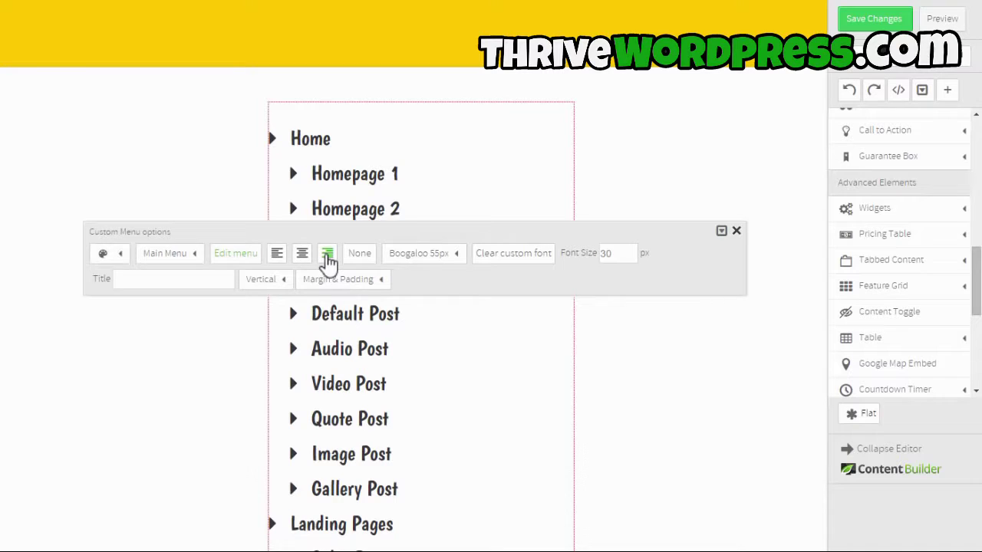
click(327, 257)
click(452, 105)
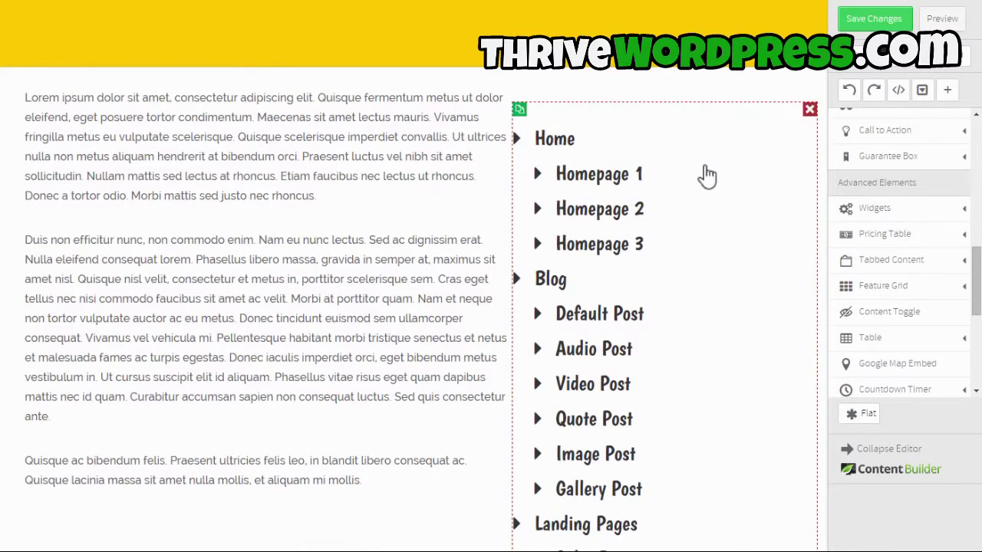
click(738, 178)
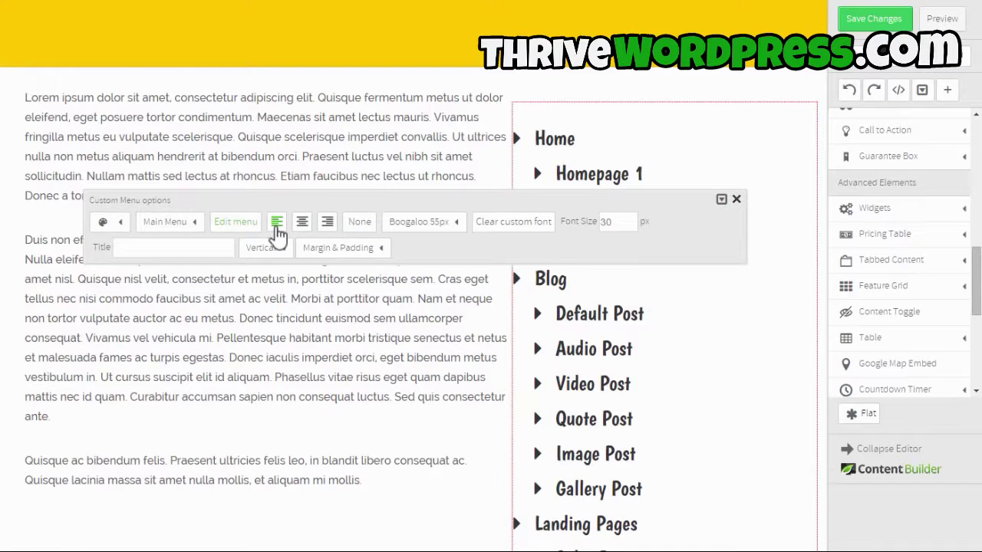
click(276, 224)
click(381, 145)
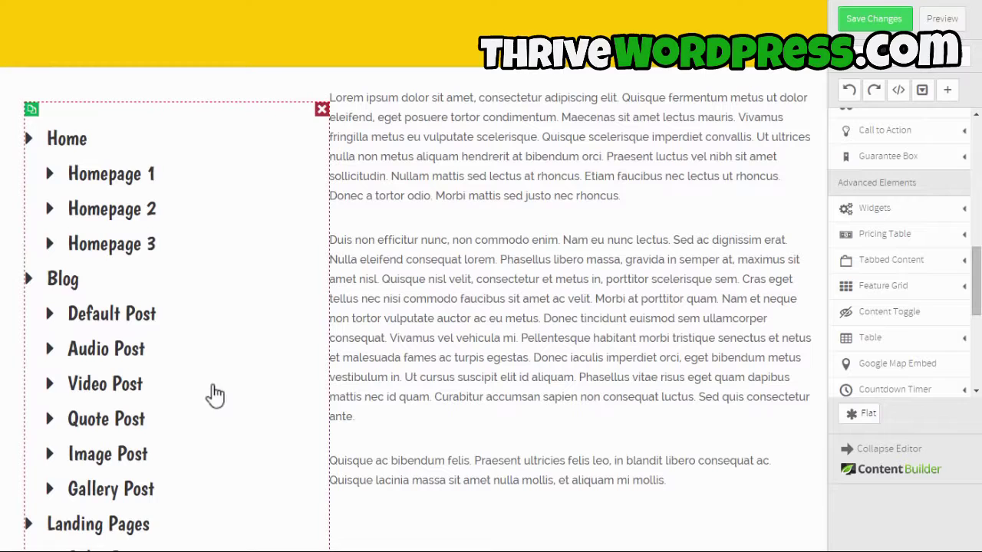
Change the menu layout to Horizontal.
click(239, 281)
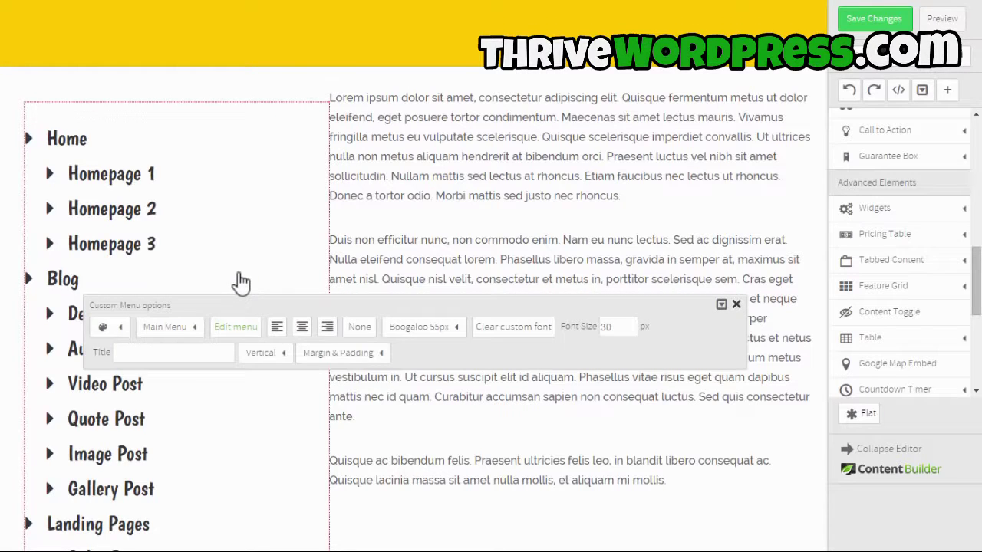
click(266, 354)
click(274, 383)
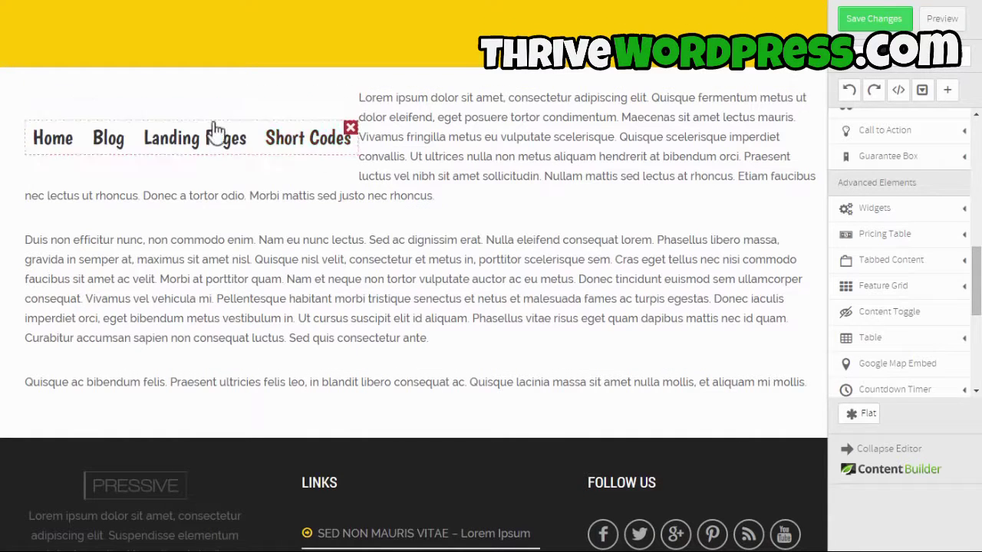
Set the Boogaloo menu's float to None and center-align it above the paragraphs.
click(293, 126)
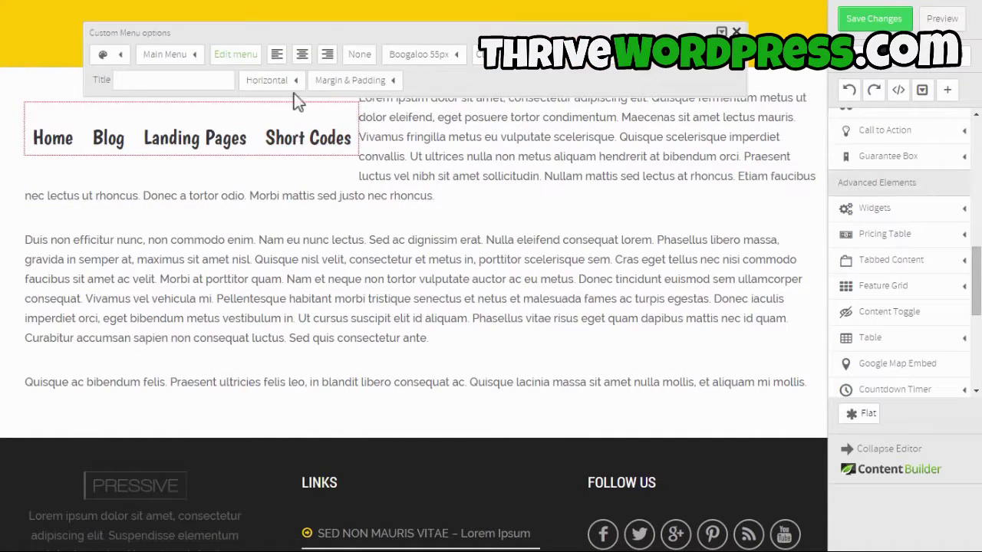
click(360, 57)
click(303, 56)
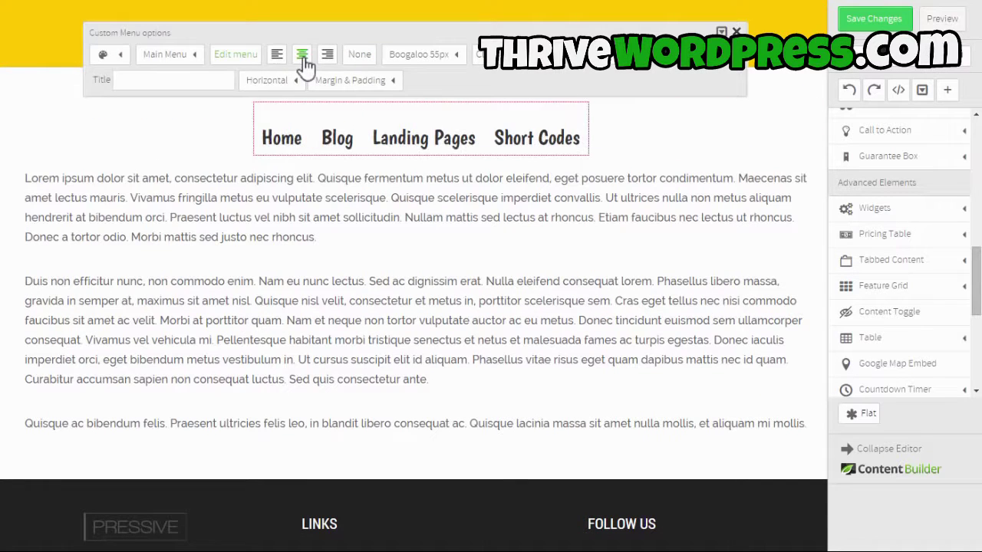